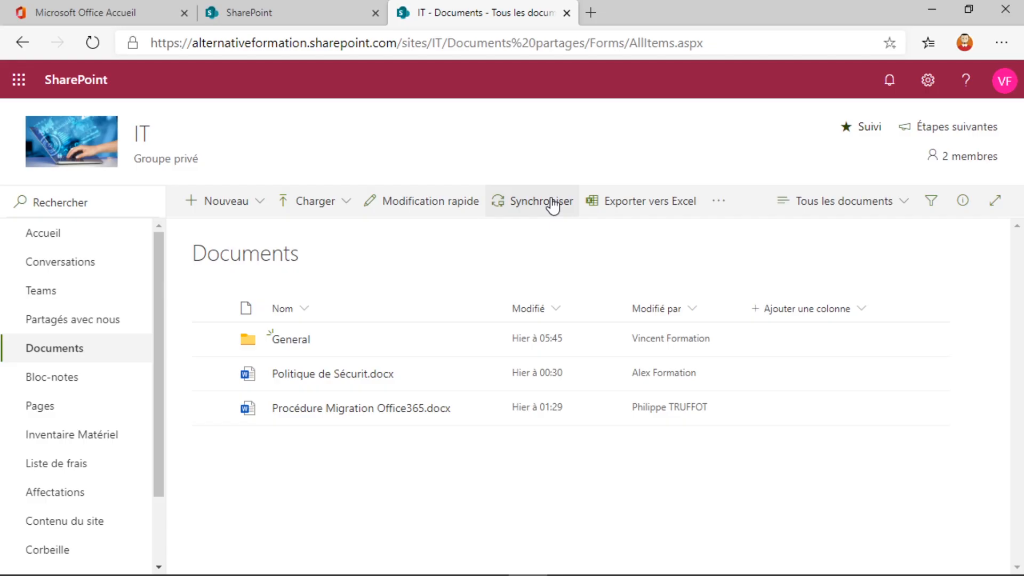
Step: Add a document library app named Procédures to the IT site
click(917, 91)
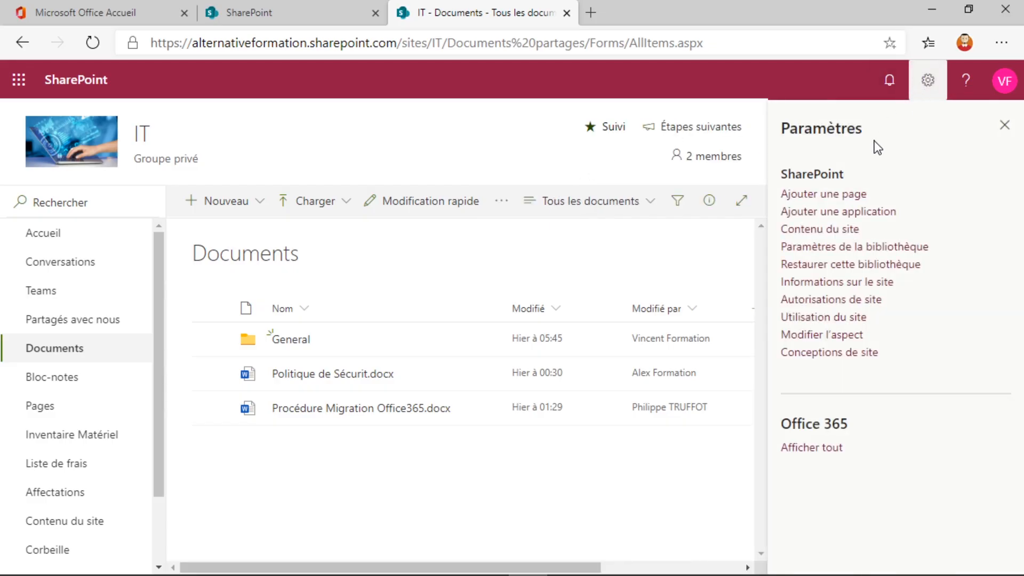
click(860, 212)
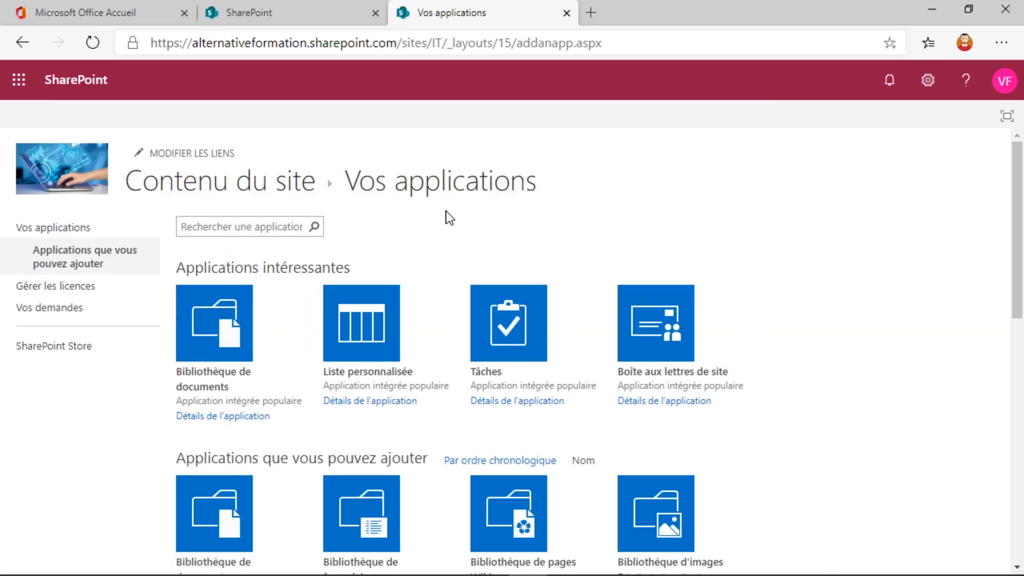
click(235, 322)
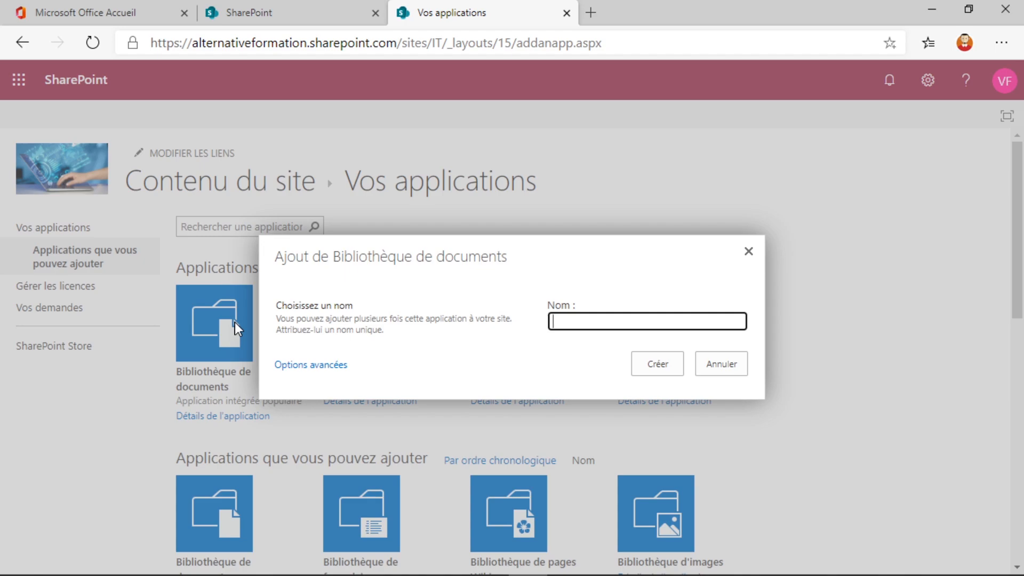
text(Procédures)
click(657, 364)
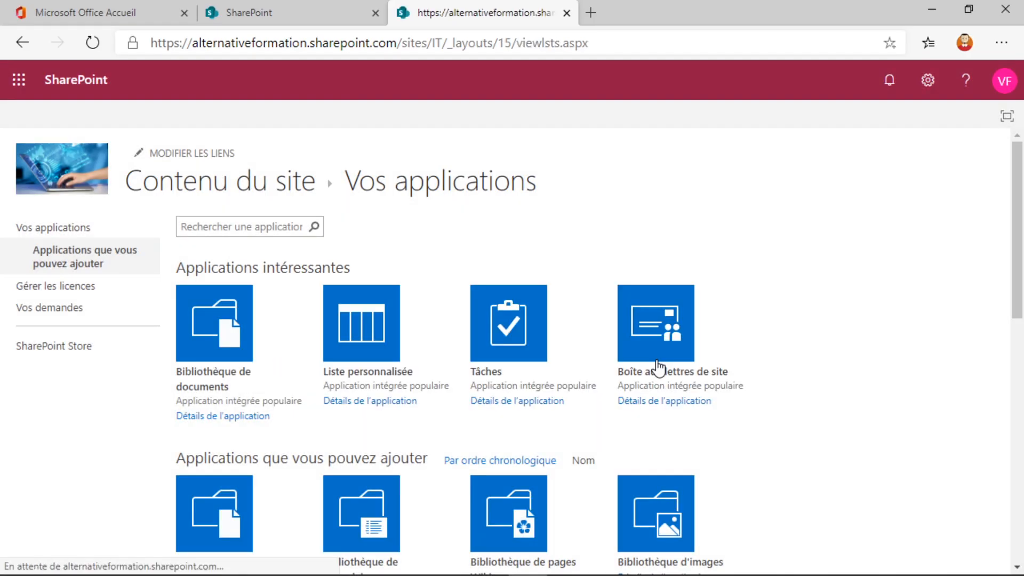
Step: Set the Procédures library to appear in the site's quick launch navigation and save its general settings
scroll(378, 402, down, 1)
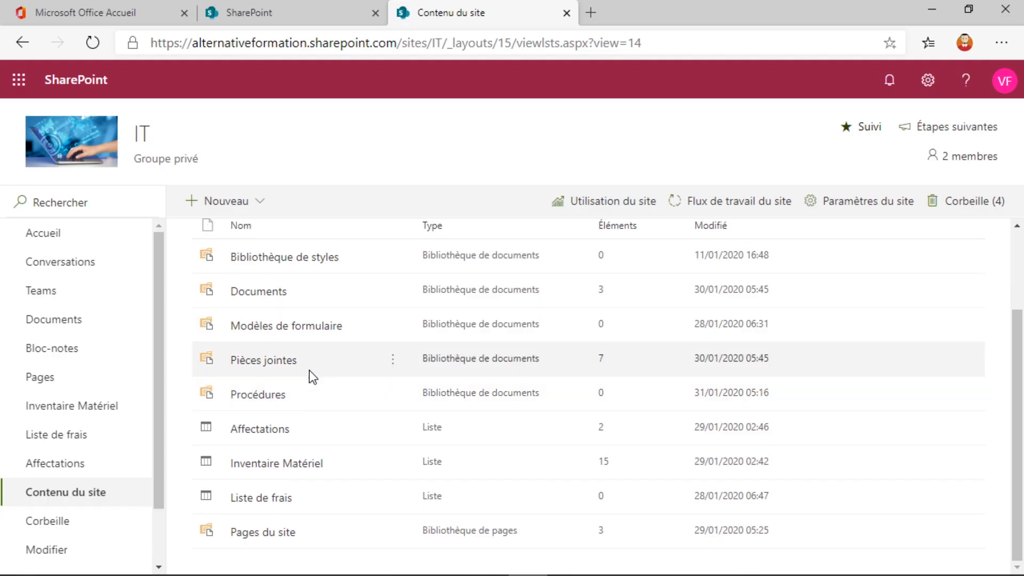
scroll(395, 416, up, 1)
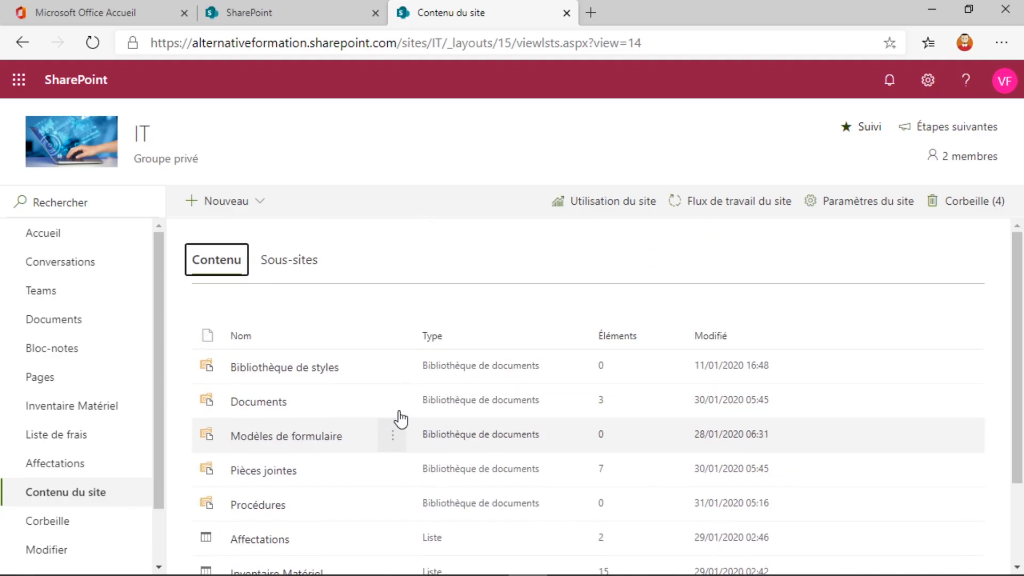
scroll(401, 419, down, 1)
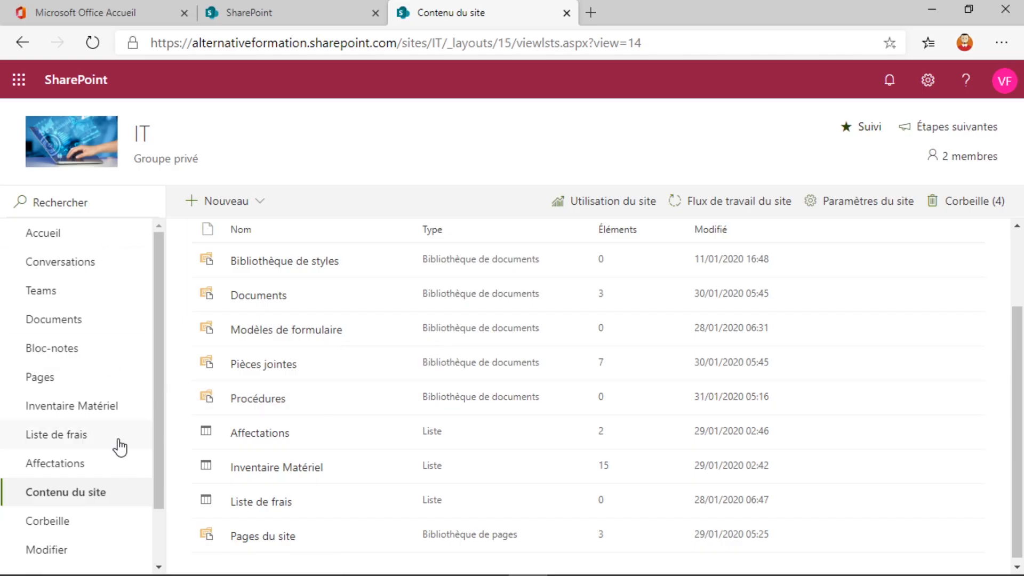
click(398, 397)
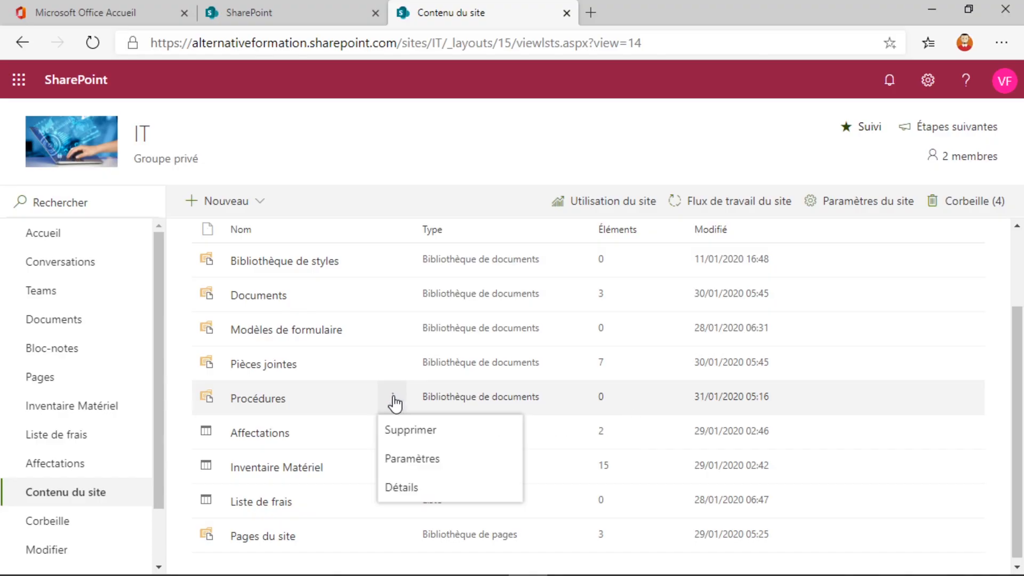
click(403, 459)
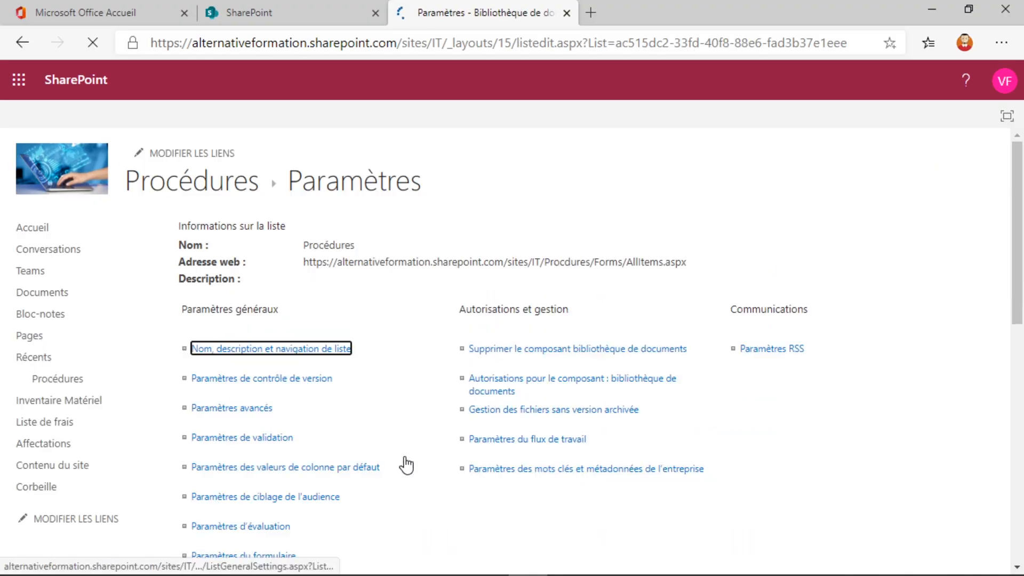
click(299, 350)
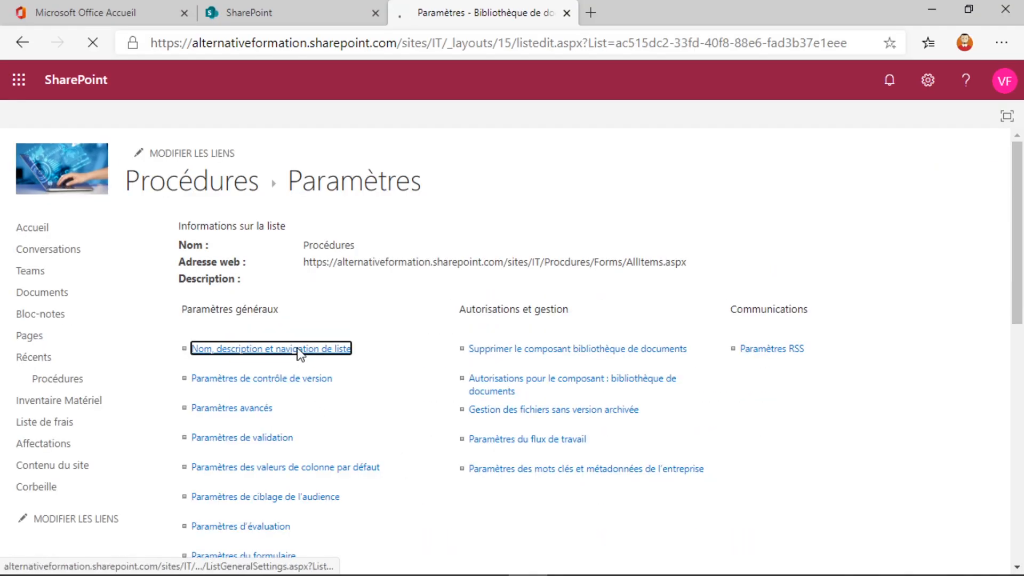
click(374, 414)
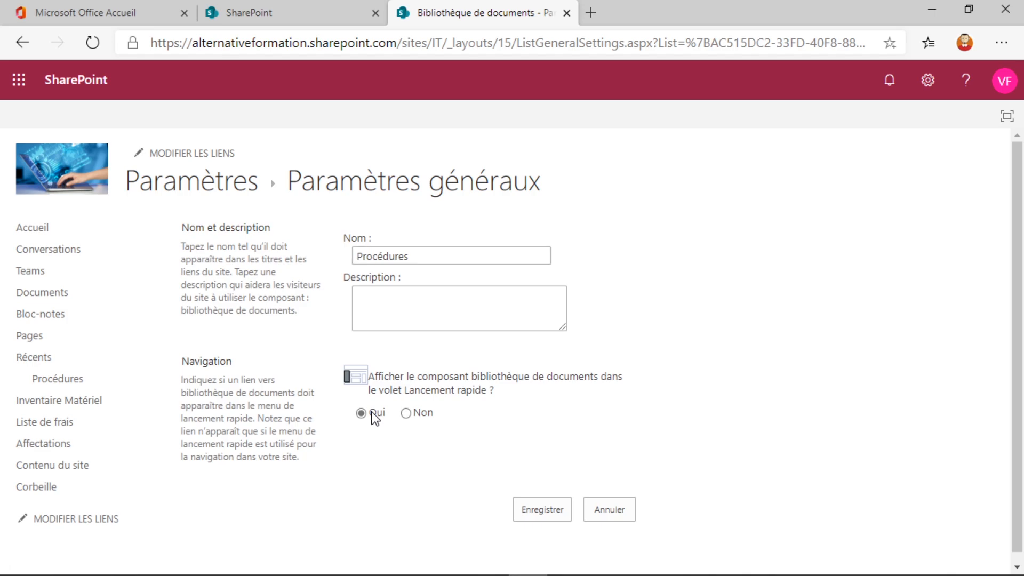
click(551, 515)
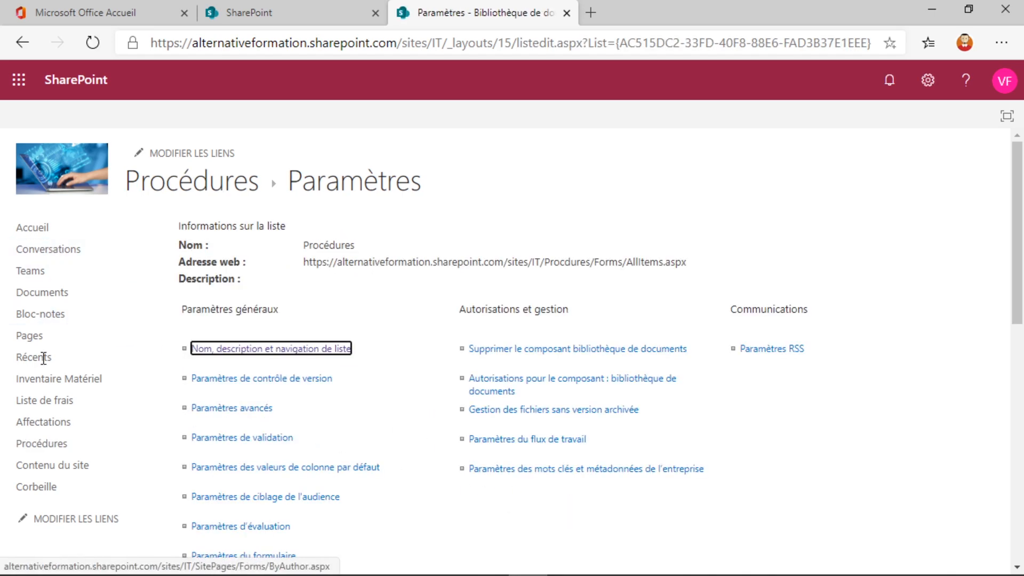
Step: Open the Procédures library from the site navigation and compare it with the Documents library
click(56, 451)
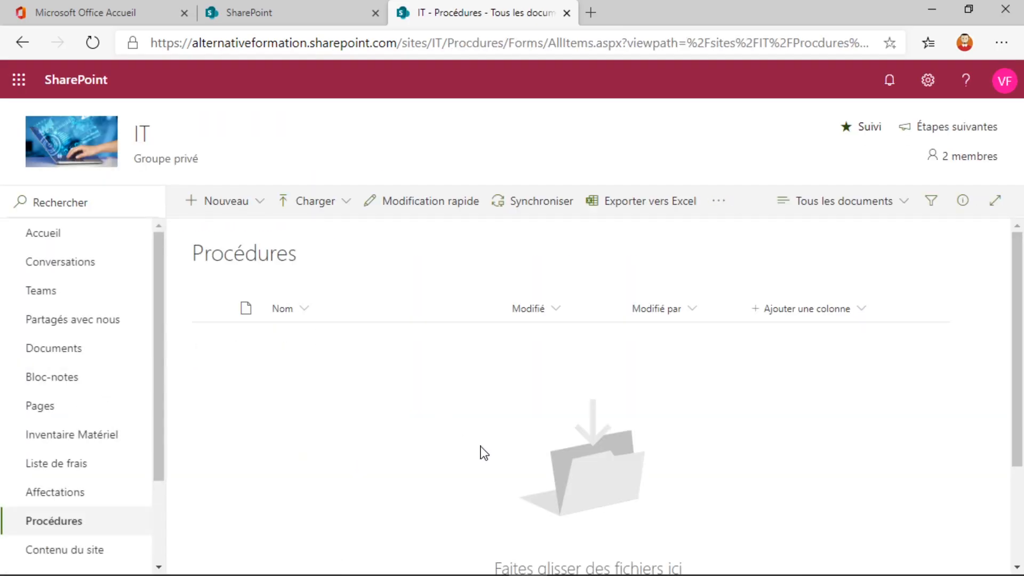
click(81, 354)
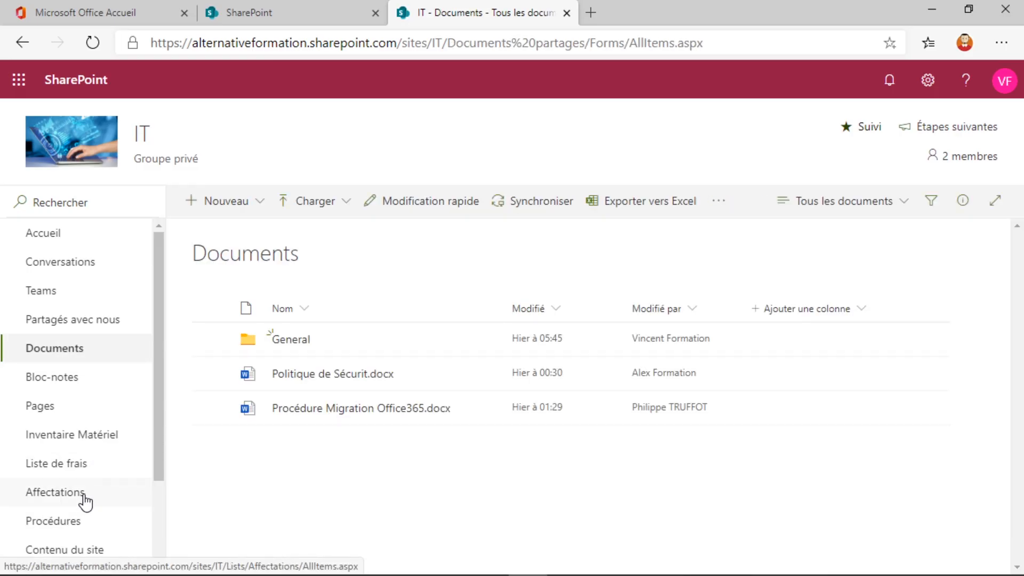
click(80, 521)
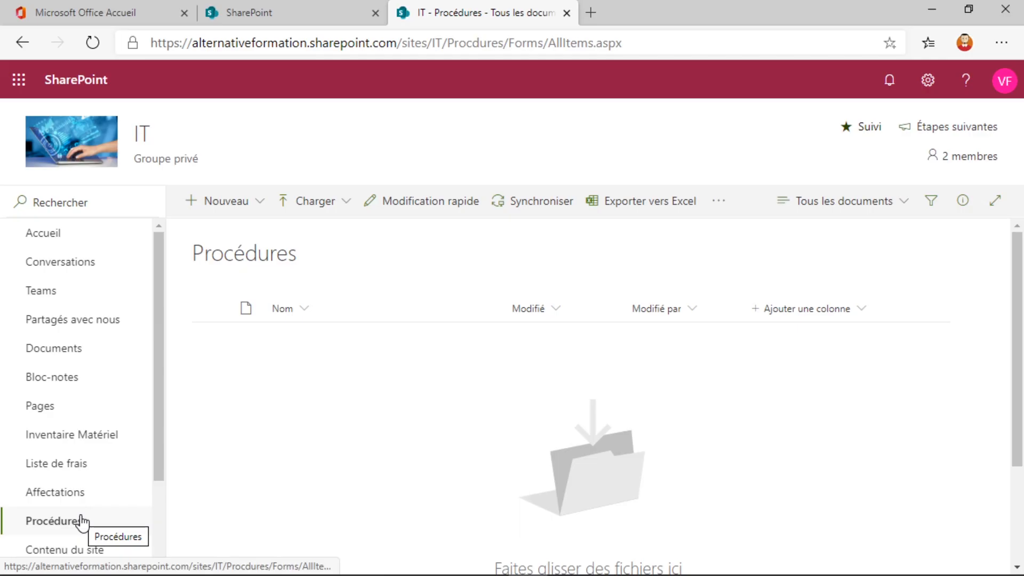
Step: Upload the Procédure Administration teams Word file from the computer's Documents folder to the site's Documents library
click(39, 359)
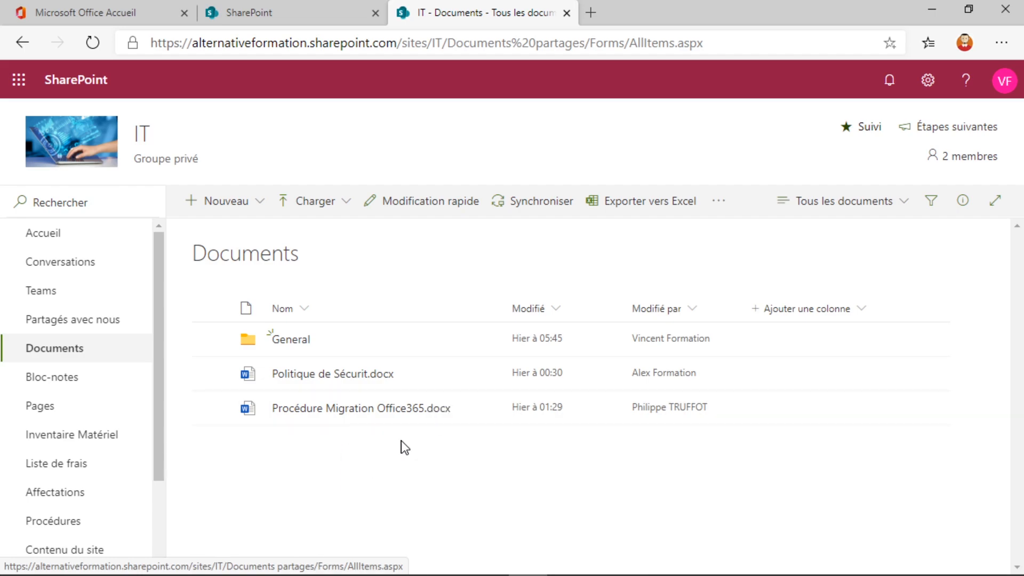
click(337, 208)
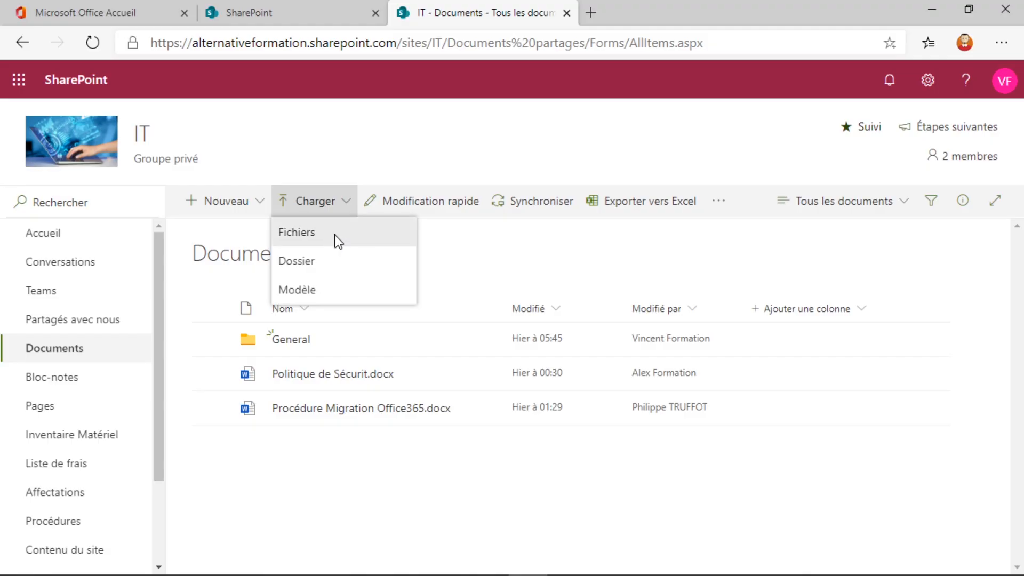
click(339, 239)
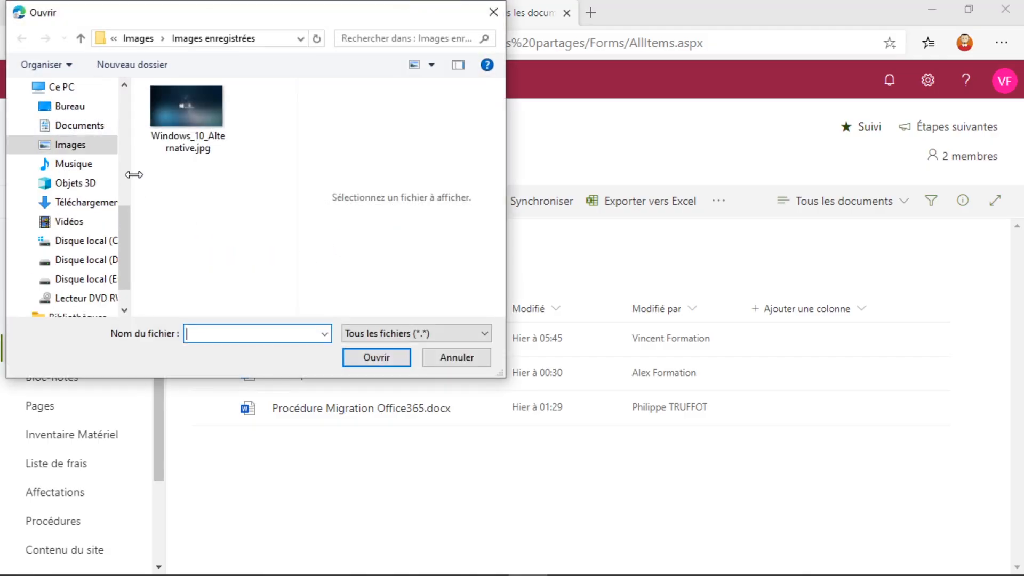
click(96, 128)
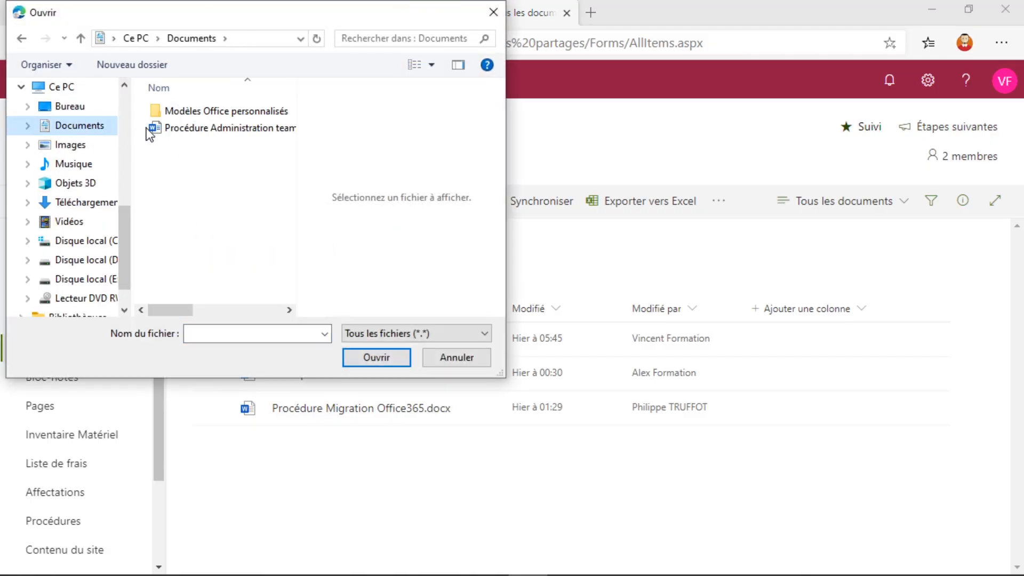
click(230, 135)
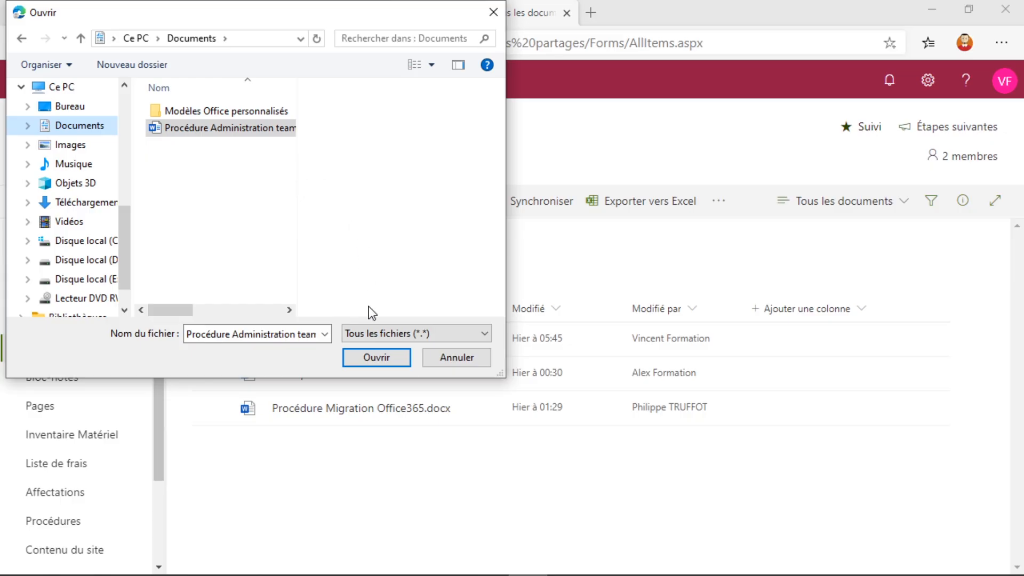
click(367, 361)
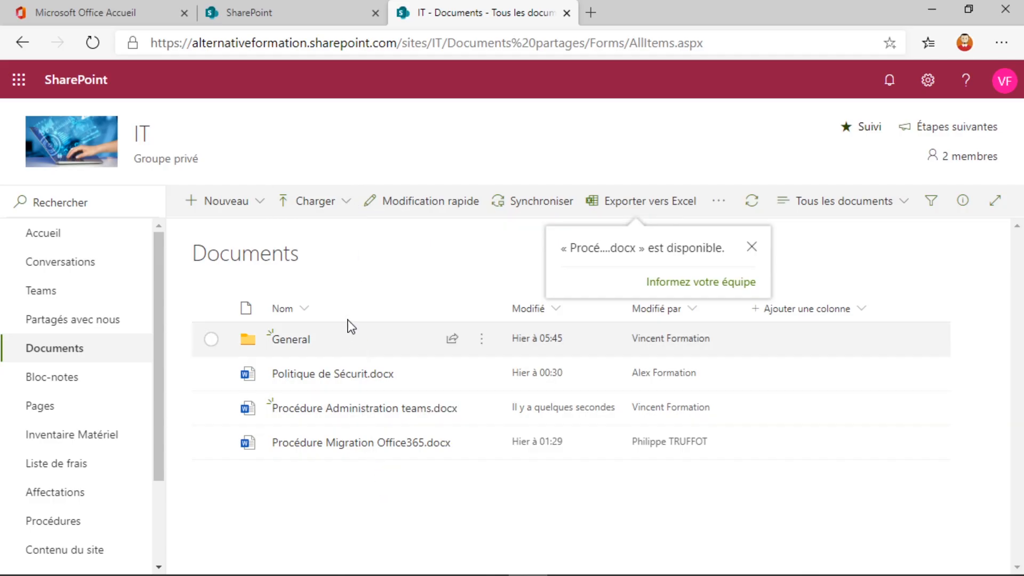
Step: Create an Excel workbook in the Documents library, with 50 in cell E3 and 100 in E4, and close it
click(271, 213)
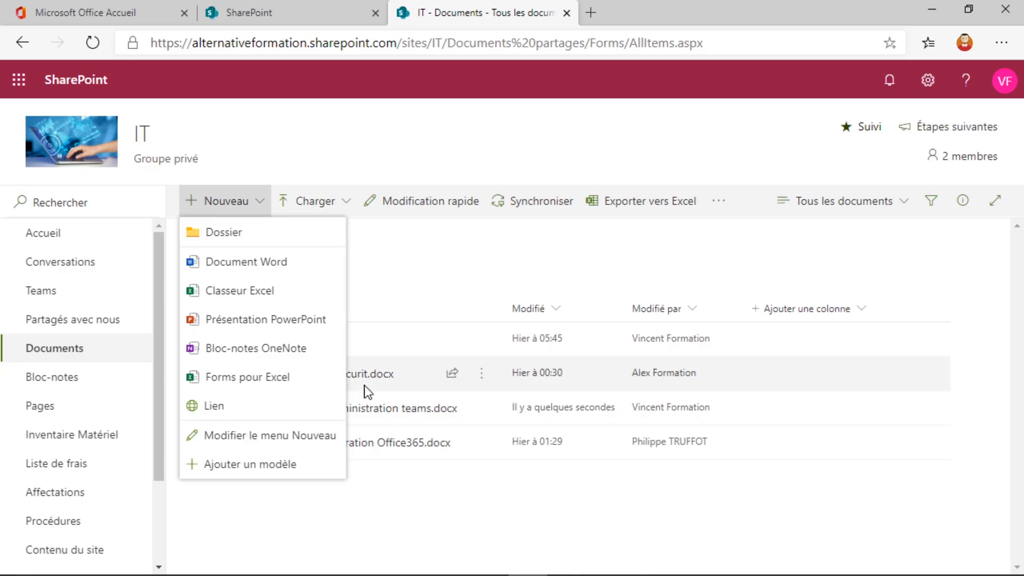
click(313, 300)
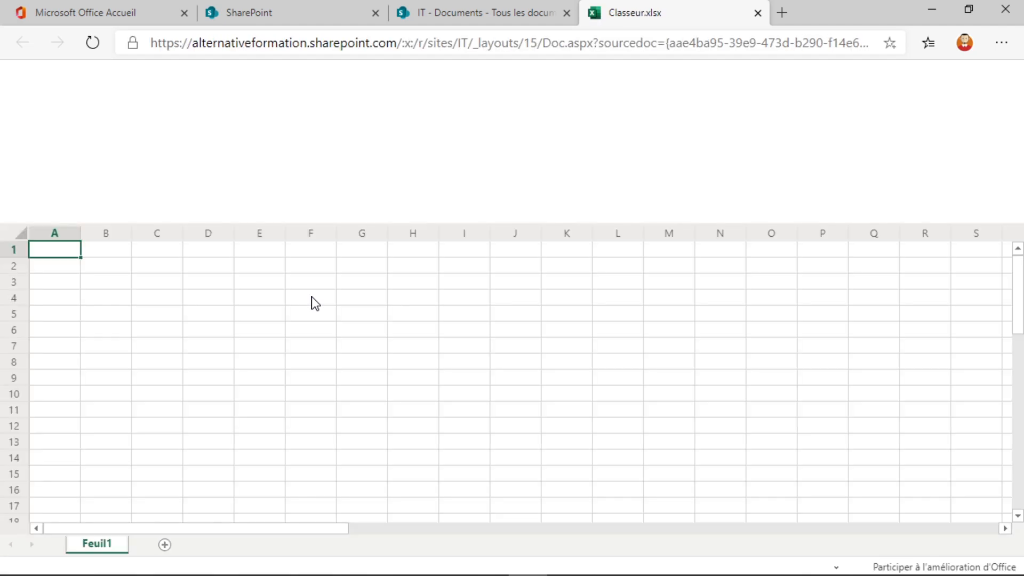
click(261, 284)
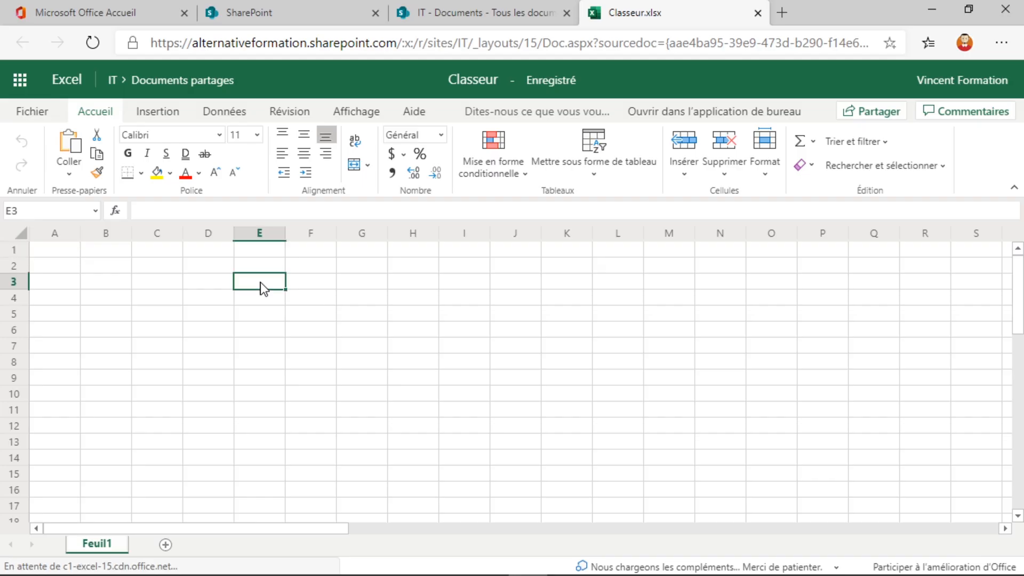
text(50)
key(Return)
text(100)
key(Return)
key(Return)
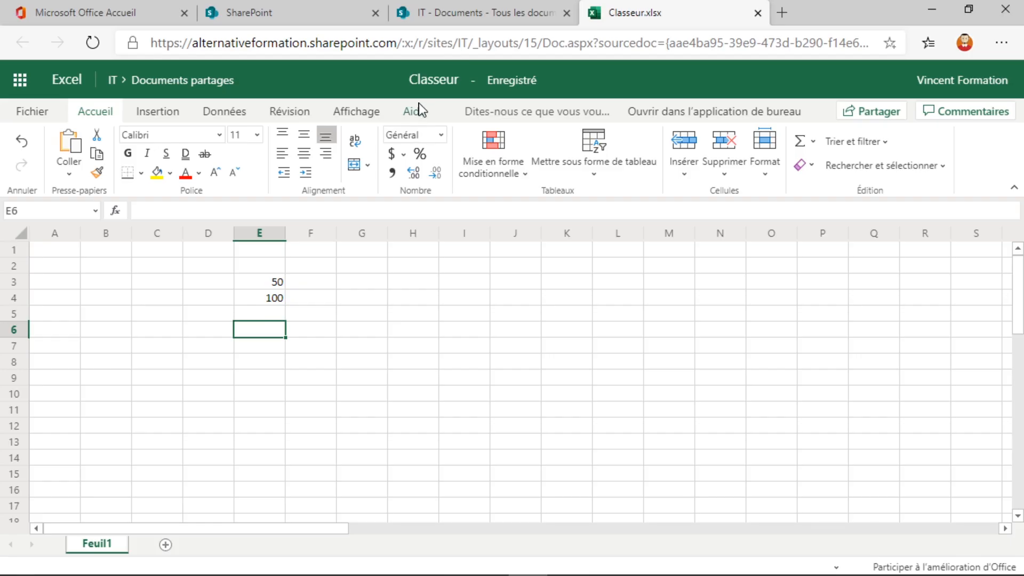
click(757, 13)
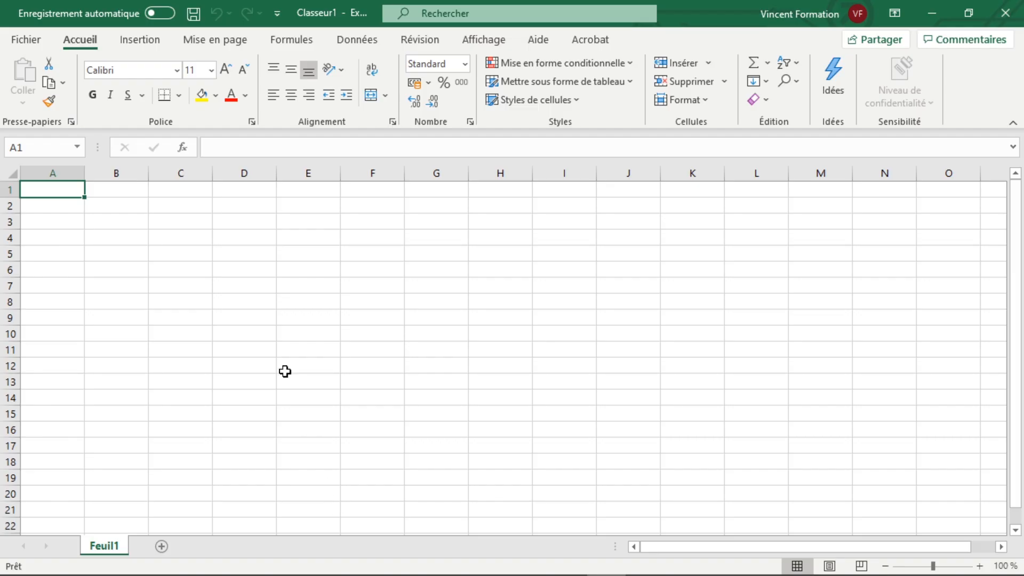
Step: In desktop Excel, save the blank workbook as Monclasseur in the IT SharePoint site's Documents library
click(252, 282)
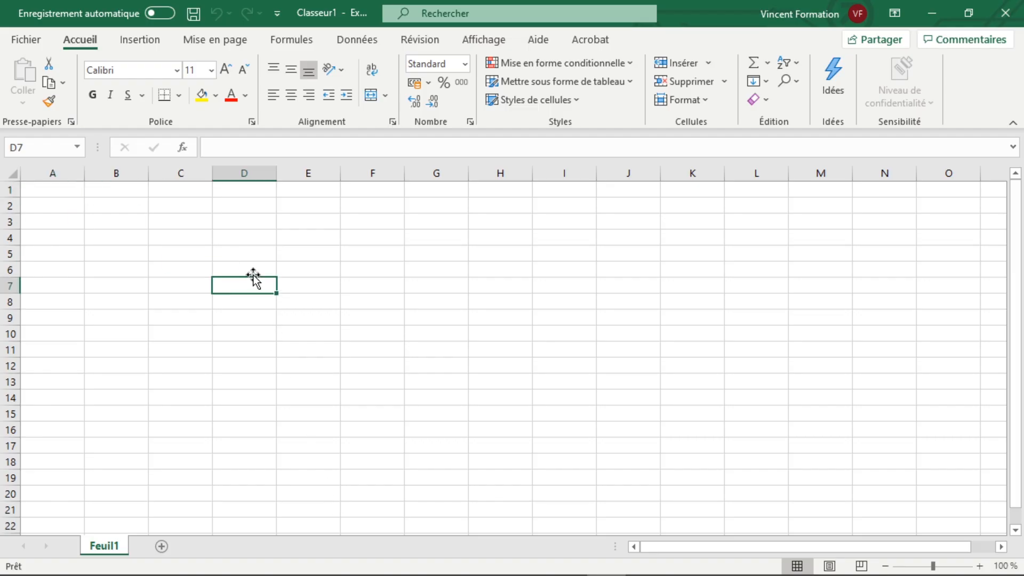
click(24, 40)
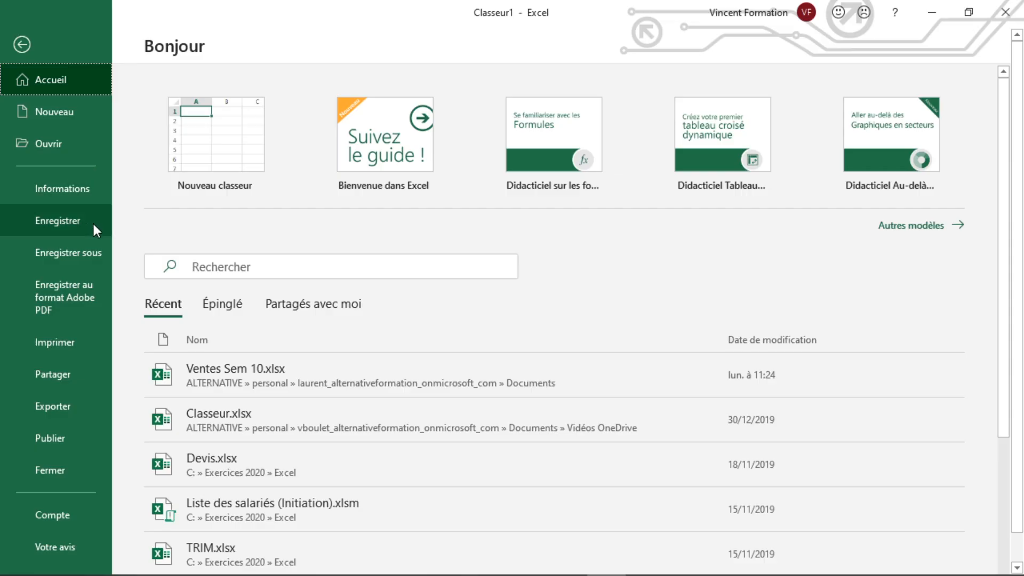
click(87, 255)
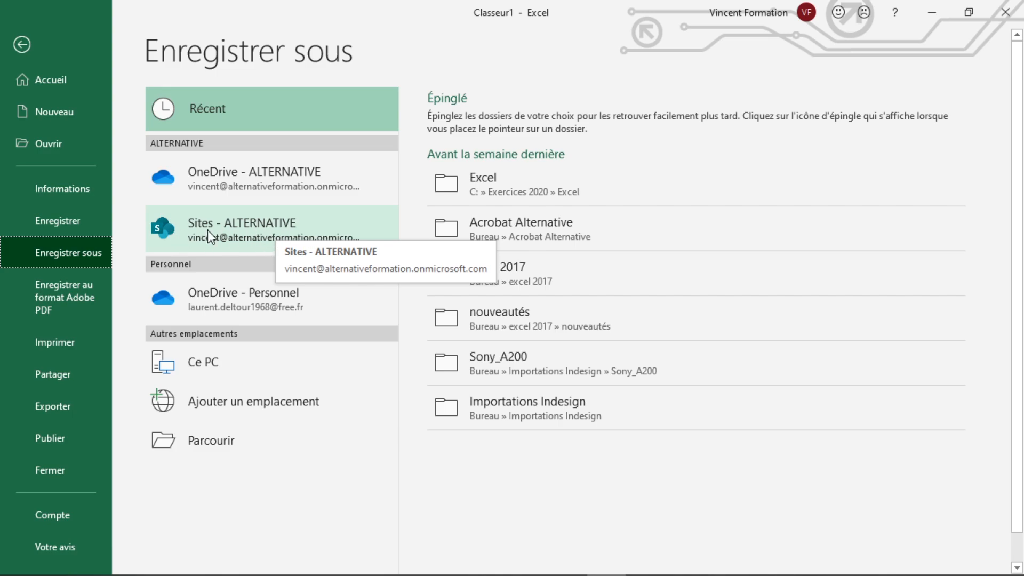
click(273, 230)
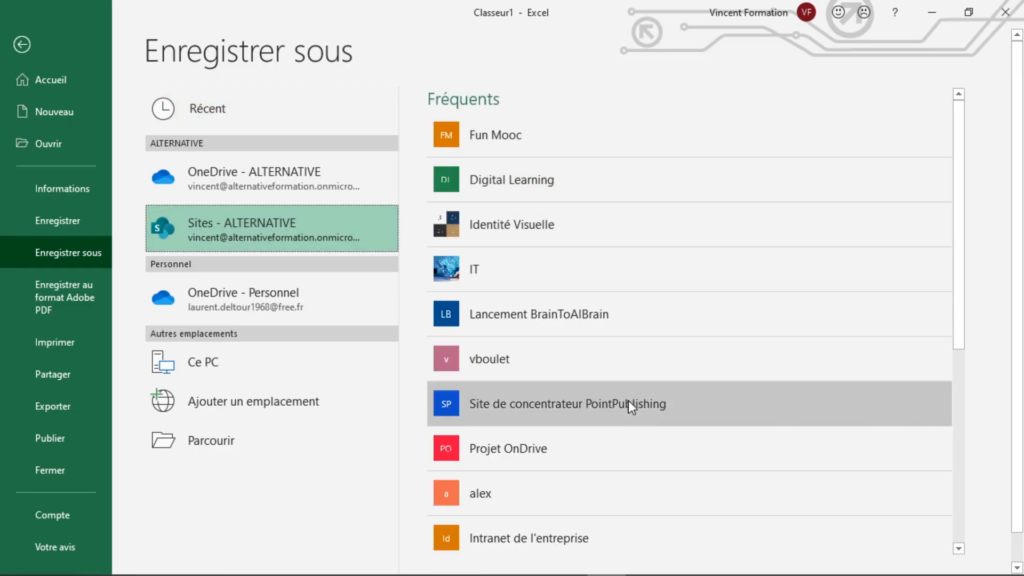
click(475, 281)
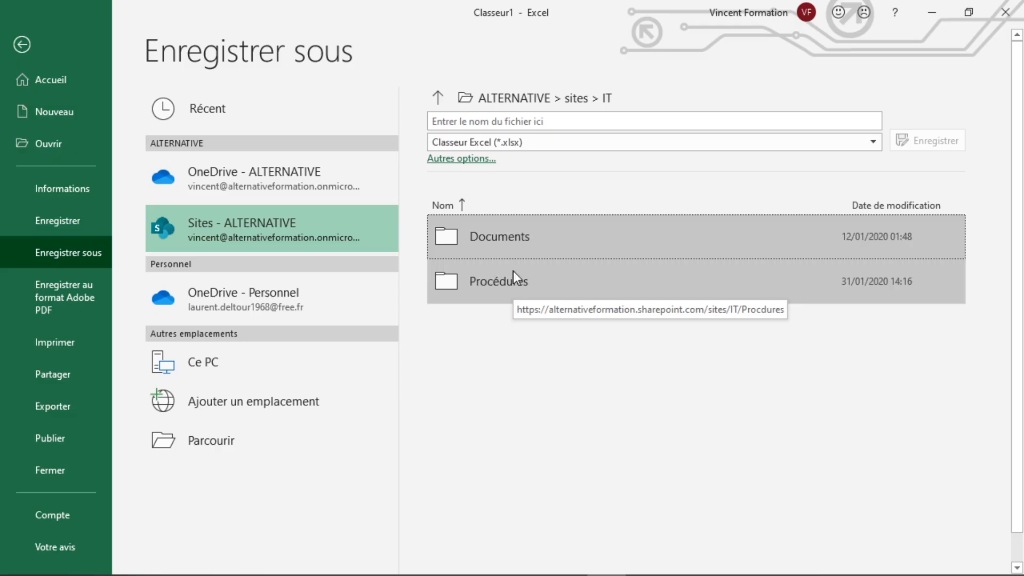
click(507, 241)
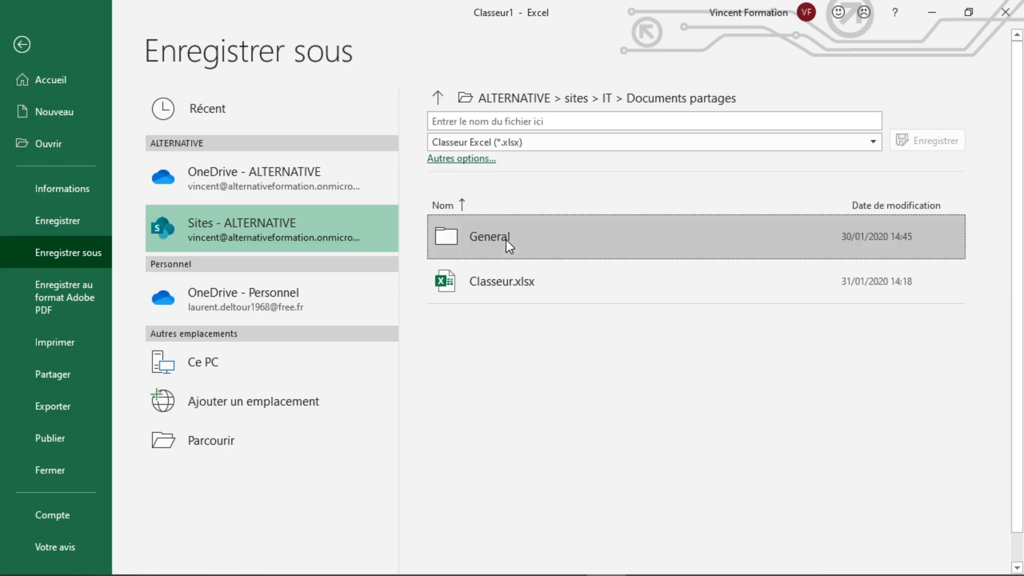
click(526, 122)
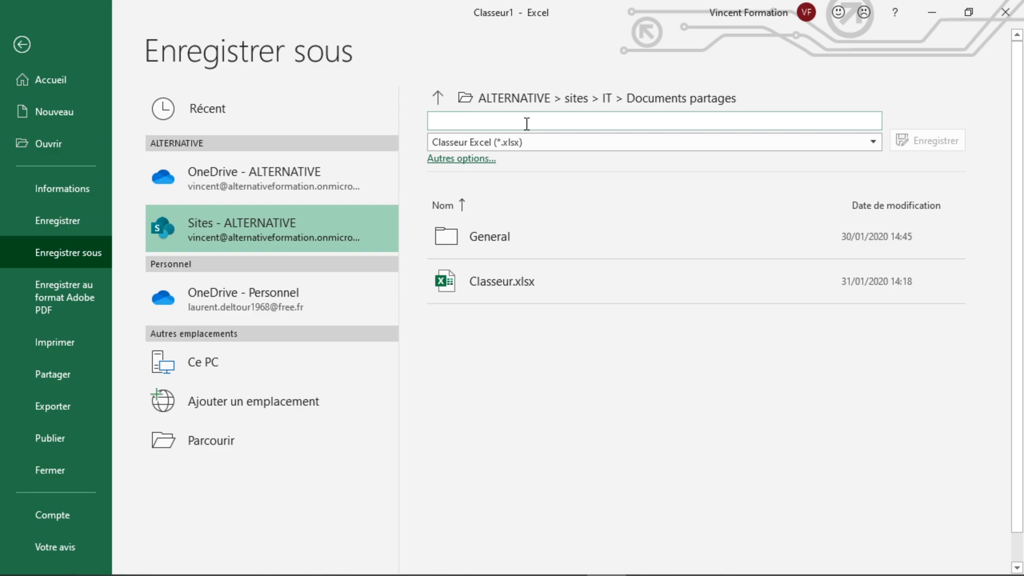
text(Monclasseur)
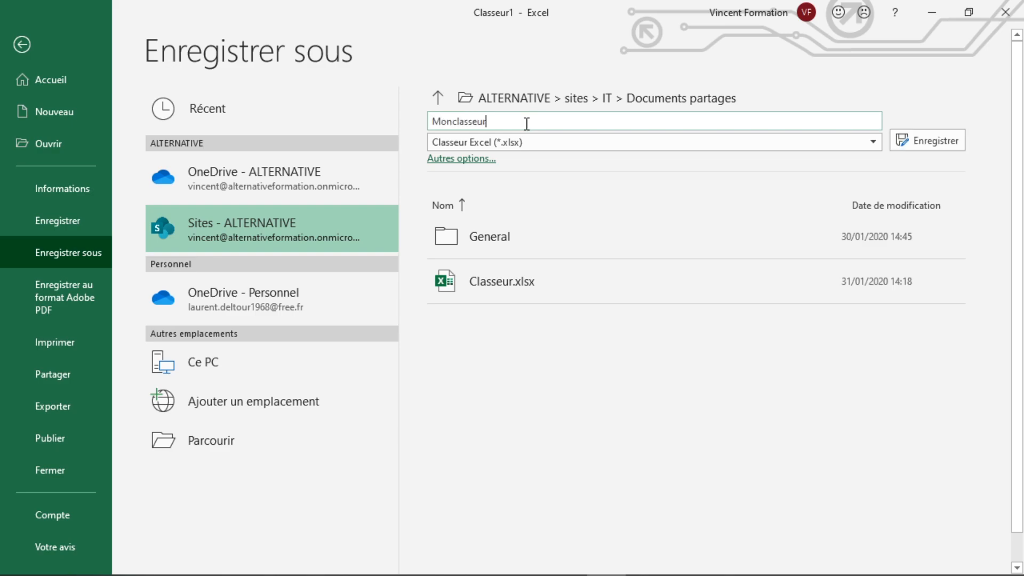
click(930, 142)
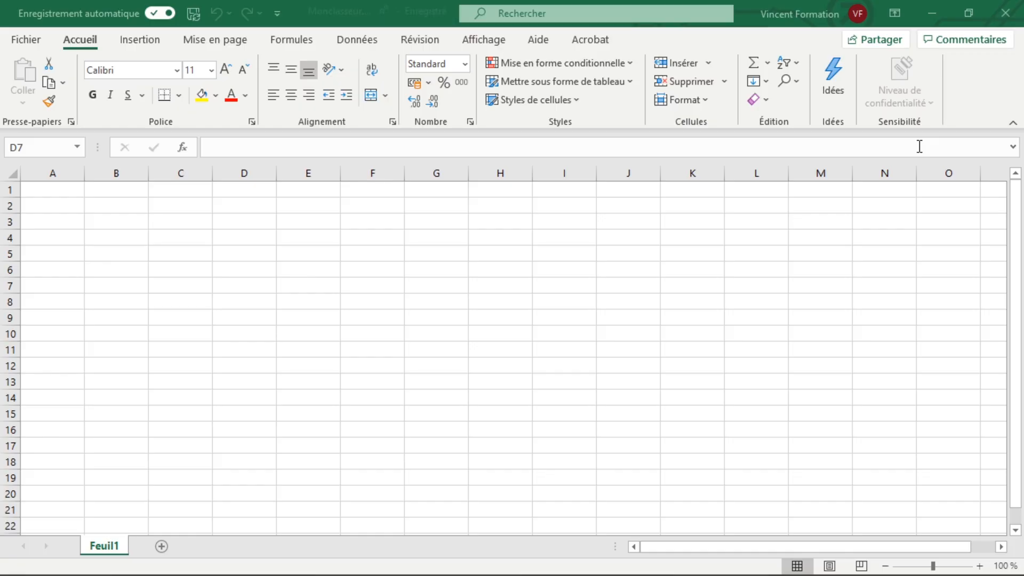
Step: Switch back to SharePoint in the browser and refresh the Documents library's file list
key(alt+Tab)
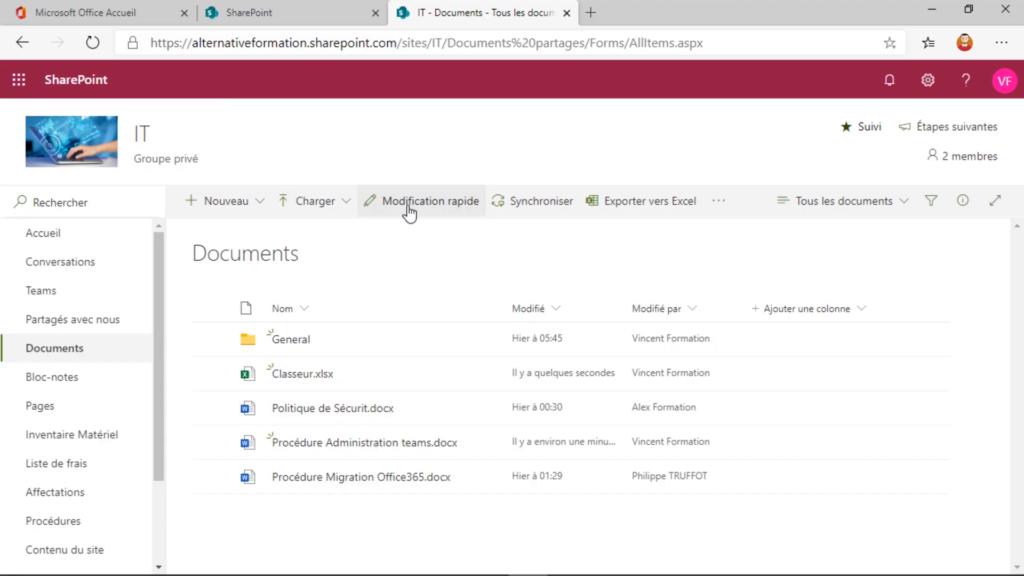
click(92, 42)
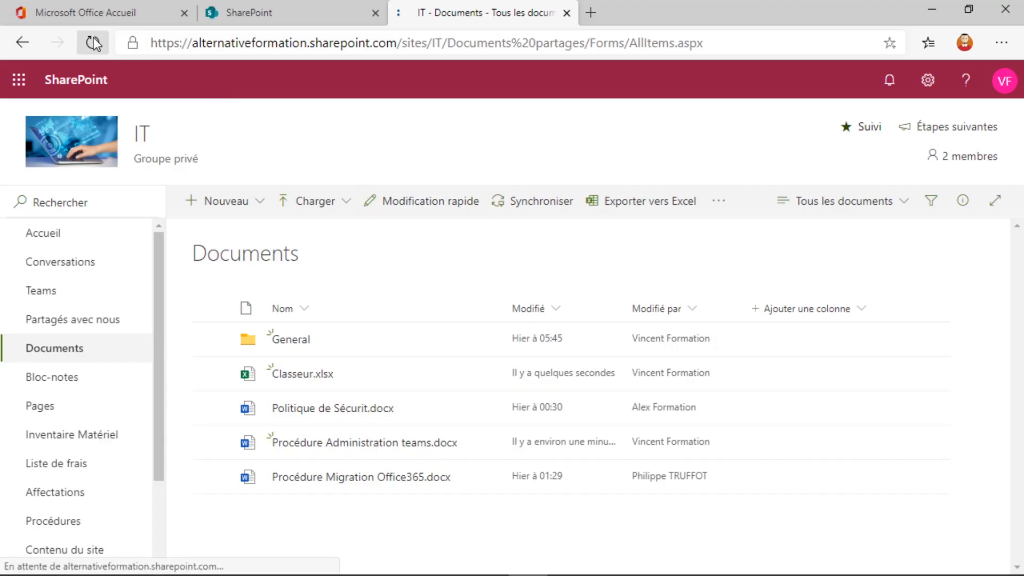